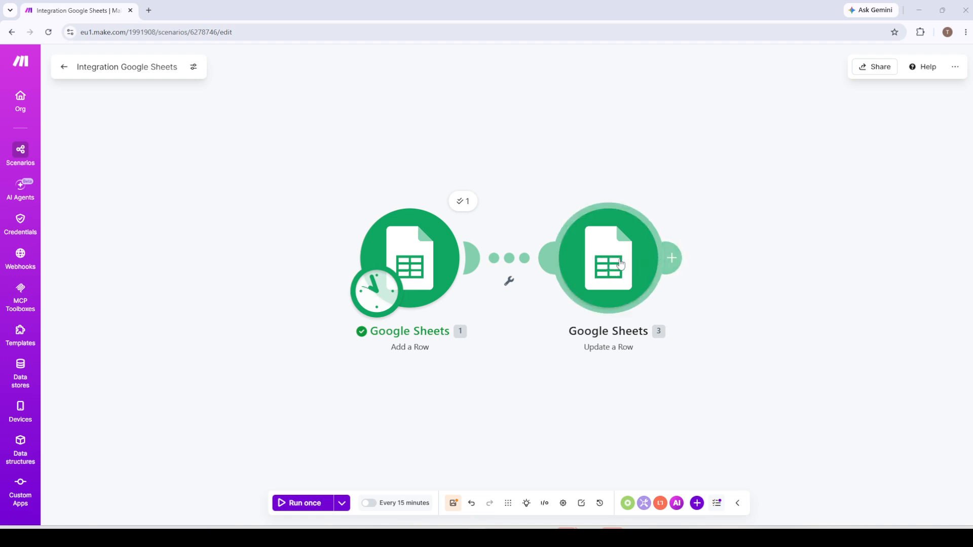
- Open the settings of the Update a Row module and examine the items mapped to its column values
{"action": "left_click", "coordinate": [620, 264]}
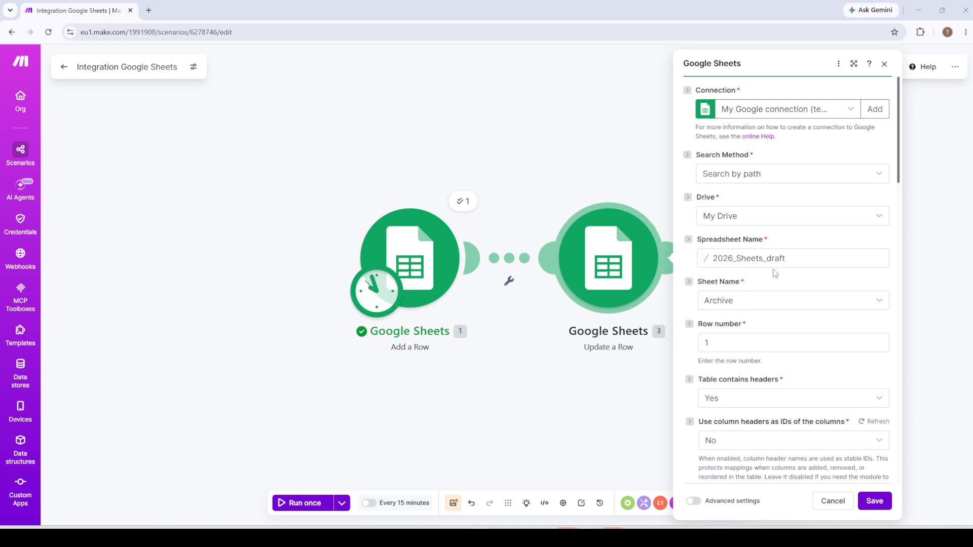
{"action": "scroll", "coordinate": [789, 359], "scroll_direction": "down", "scroll_amount": 3}
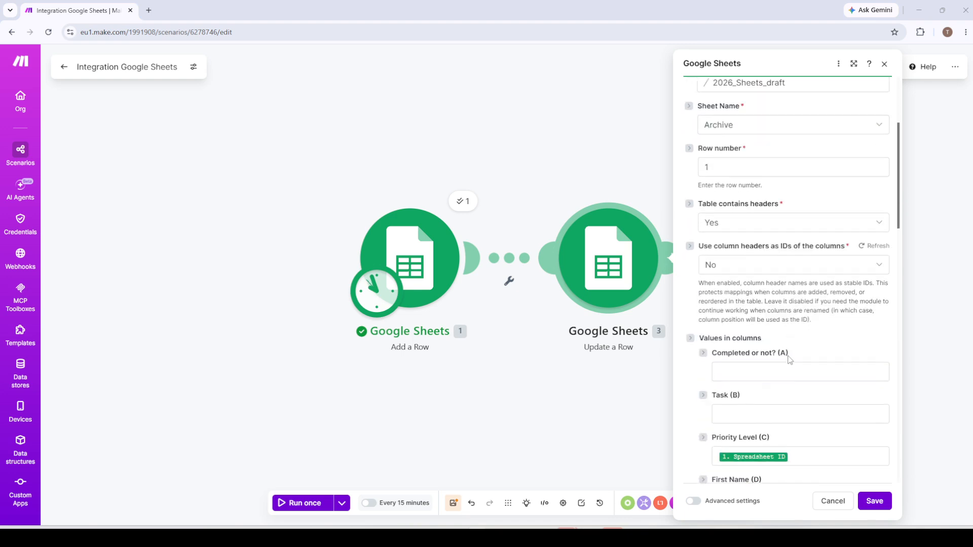
{"action": "scroll", "coordinate": [788, 360], "scroll_direction": "down", "scroll_amount": 4}
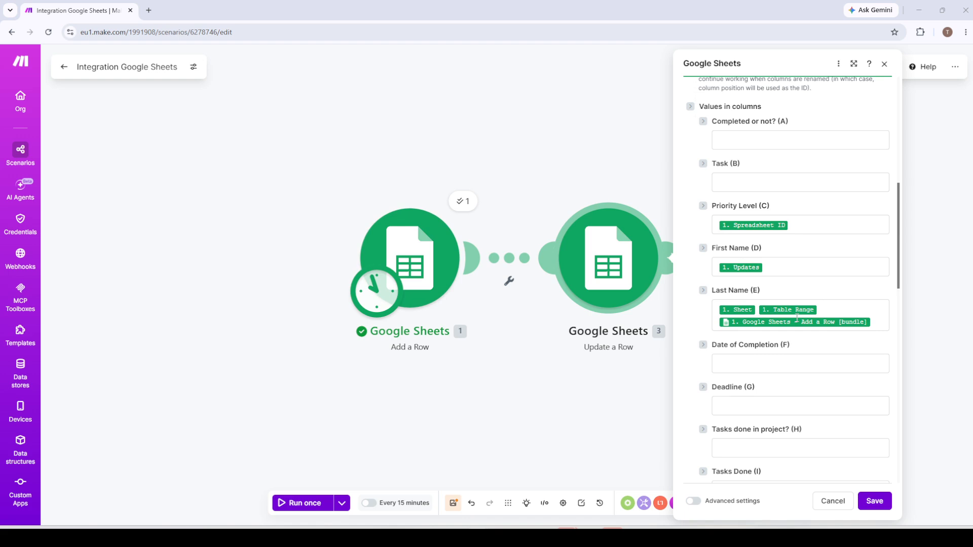
{"action": "scroll", "coordinate": [796, 318], "scroll_direction": "up", "scroll_amount": 1}
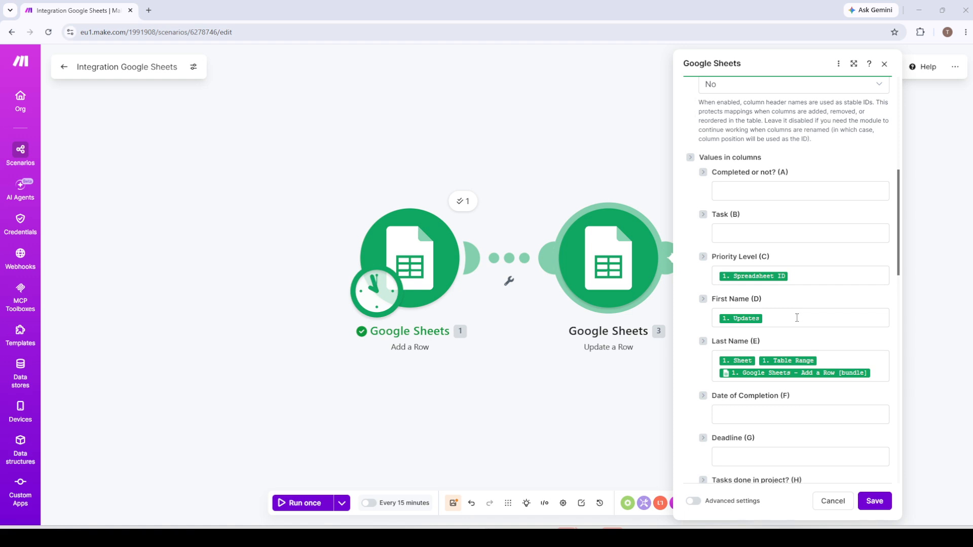
{"action": "scroll", "coordinate": [802, 402], "scroll_direction": "down", "scroll_amount": 5}
{"action": "scroll", "coordinate": [802, 403], "scroll_direction": "down", "scroll_amount": 4}
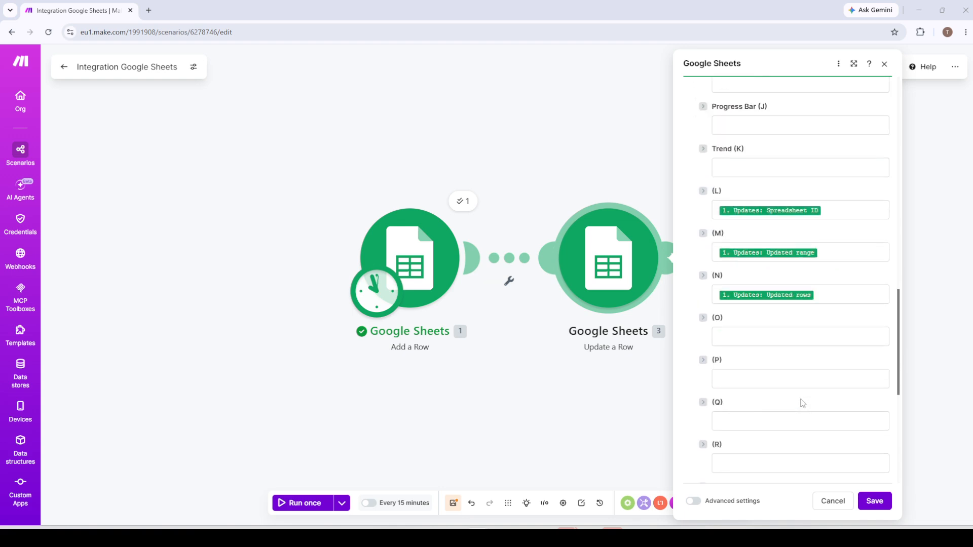
{"action": "scroll", "coordinate": [802, 403], "scroll_direction": "up", "scroll_amount": 5}
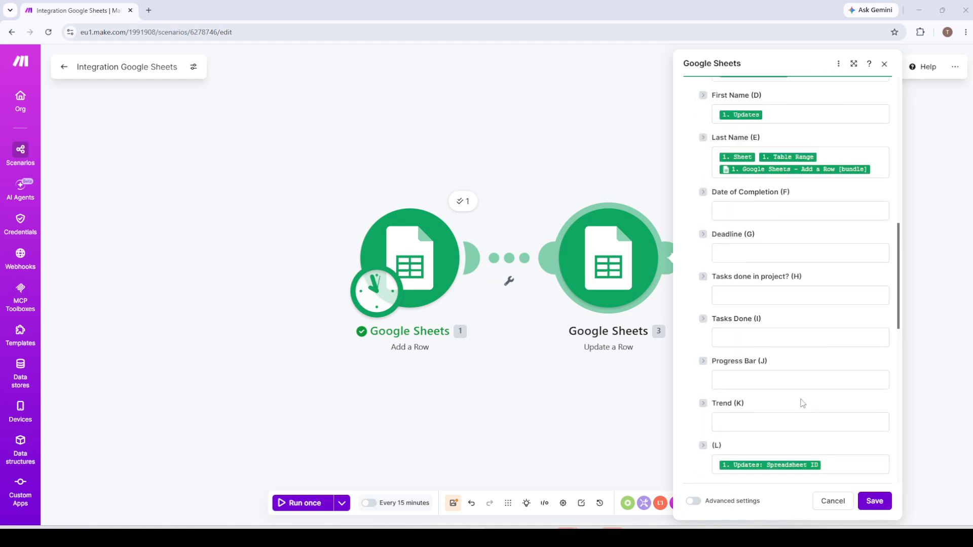
{"action": "scroll", "coordinate": [802, 403], "scroll_direction": "up", "scroll_amount": 2}
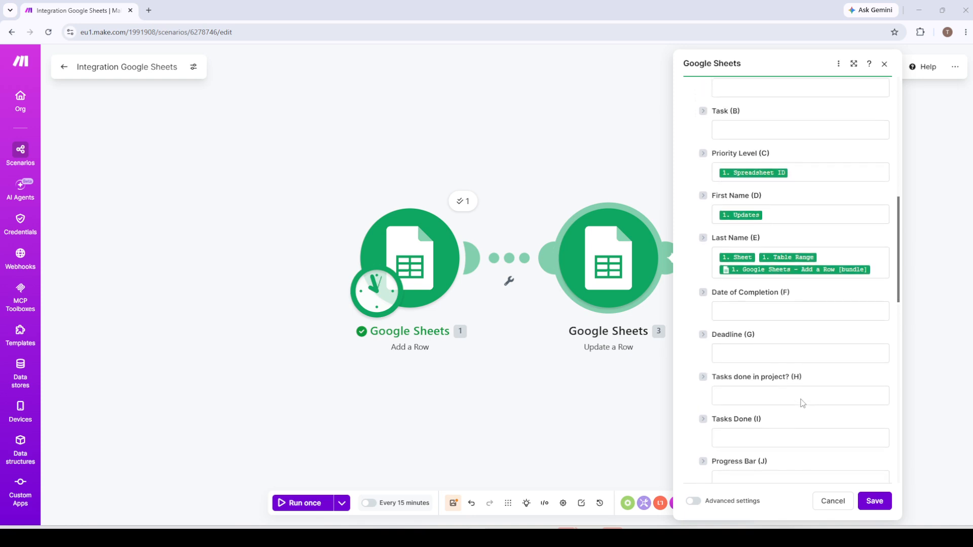
{"action": "scroll", "coordinate": [801, 403], "scroll_direction": "down", "scroll_amount": 4}
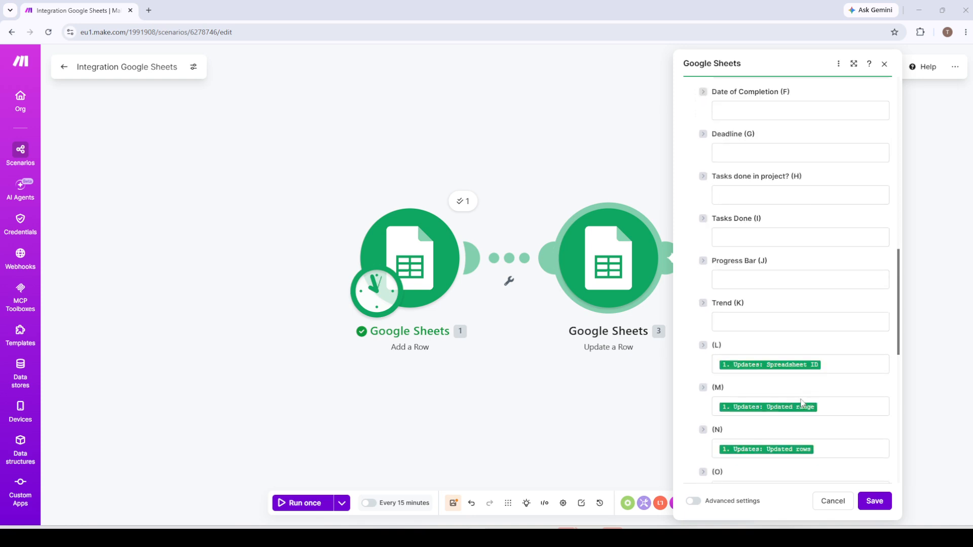
{"action": "scroll", "coordinate": [799, 398], "scroll_direction": "up", "scroll_amount": 5}
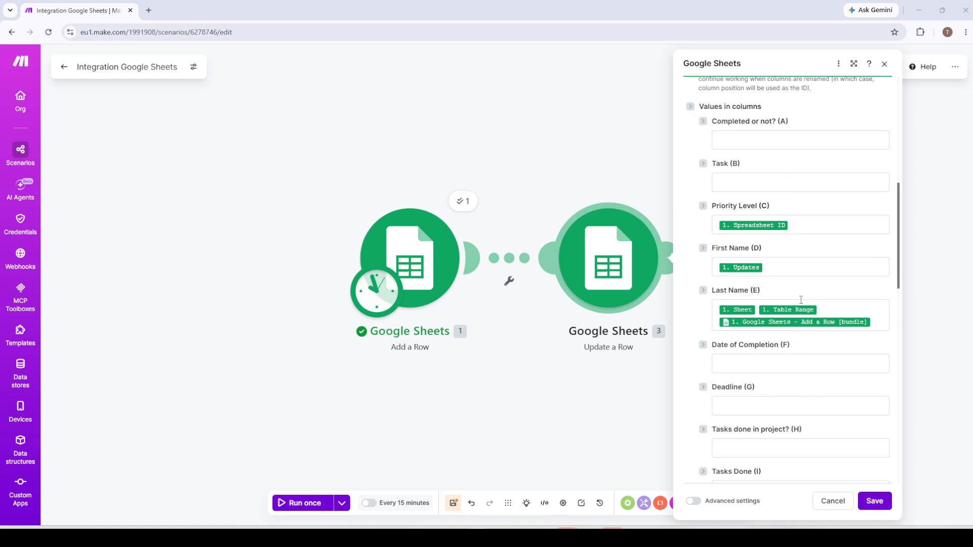
{"action": "left_click", "coordinate": [809, 228]}
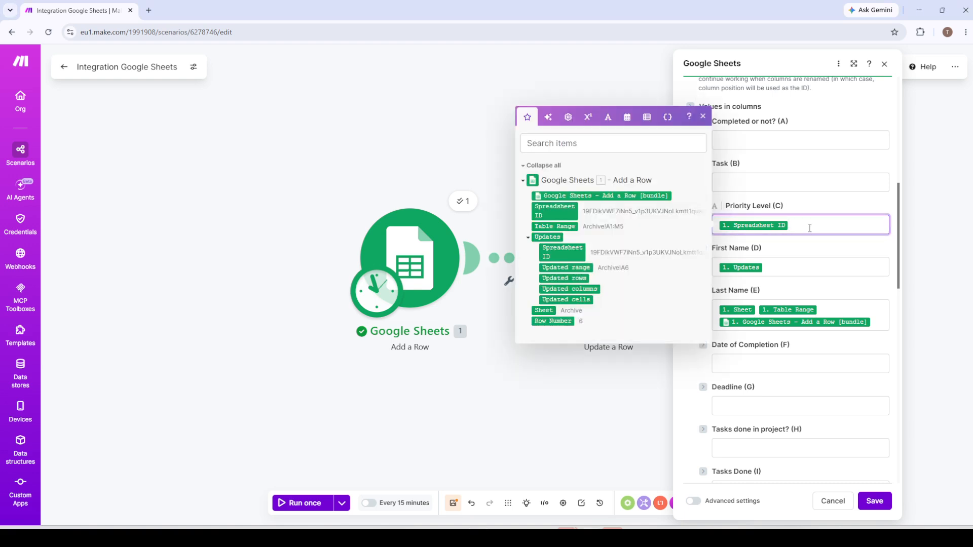
{"action": "left_click", "coordinate": [813, 243]}
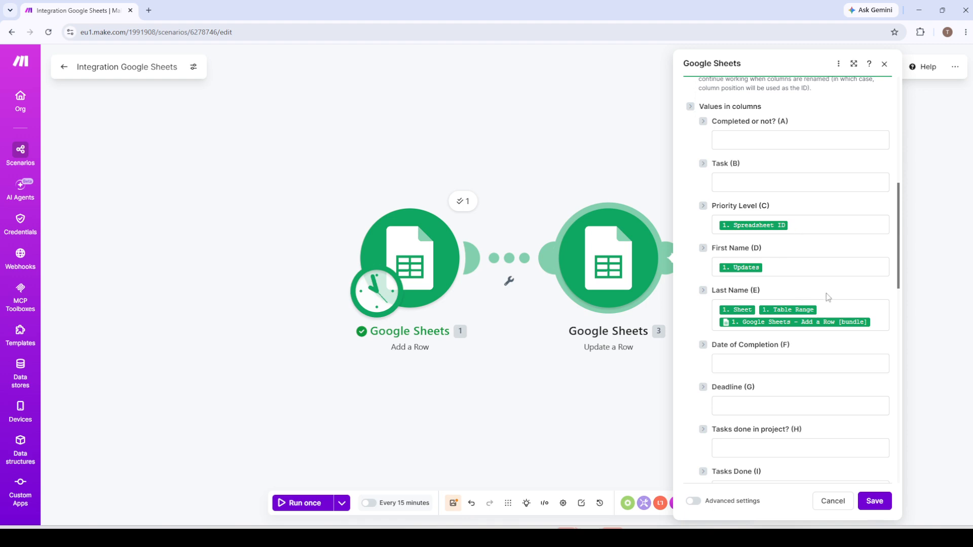
- Try free text such as "wadawdawdaw" in the Priority Level (C) value, and empty the field completely, including the Spreadsheet ID item
{"action": "left_click", "coordinate": [795, 223]}
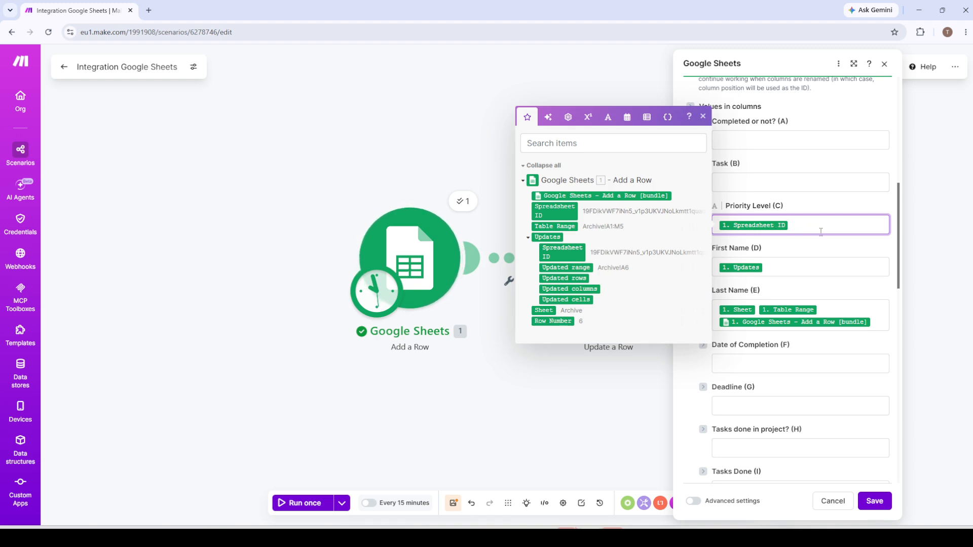
{"action": "type", "text": "wadawdawdaw"}
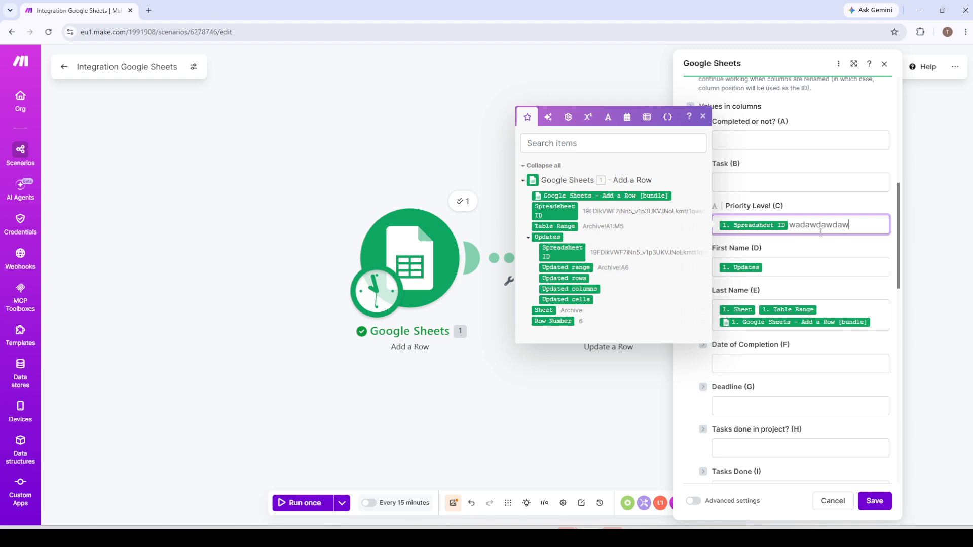
{"action": "key", "text": "BackSpace"}
{"action": "key", "text": "BackSpace"}
{"action": "key", "text": "BackSpace"}
{"action": "key", "text": "BackSpace"}
{"action": "key", "text": "BackSpace"}
{"action": "key", "text": "BackSpace"}
{"action": "key", "text": "BackSpace"}
{"action": "key", "text": "BackSpace"}
{"action": "key", "text": "BackSpace"}
{"action": "key", "text": "BackSpace"}
{"action": "key", "text": "BackSpace"}
{"action": "type", "text": "Hell"}
{"action": "key", "text": "BackSpace"}
{"action": "key", "text": "BackSpace"}
{"action": "key", "text": "BackSpace"}
{"action": "key", "text": "BackSpace"}
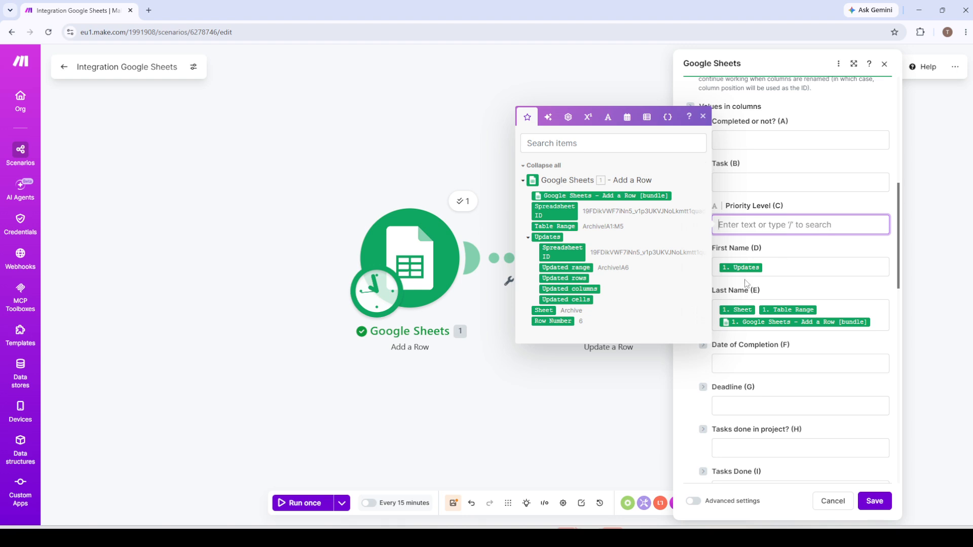
{"action": "left_click", "coordinate": [794, 252]}
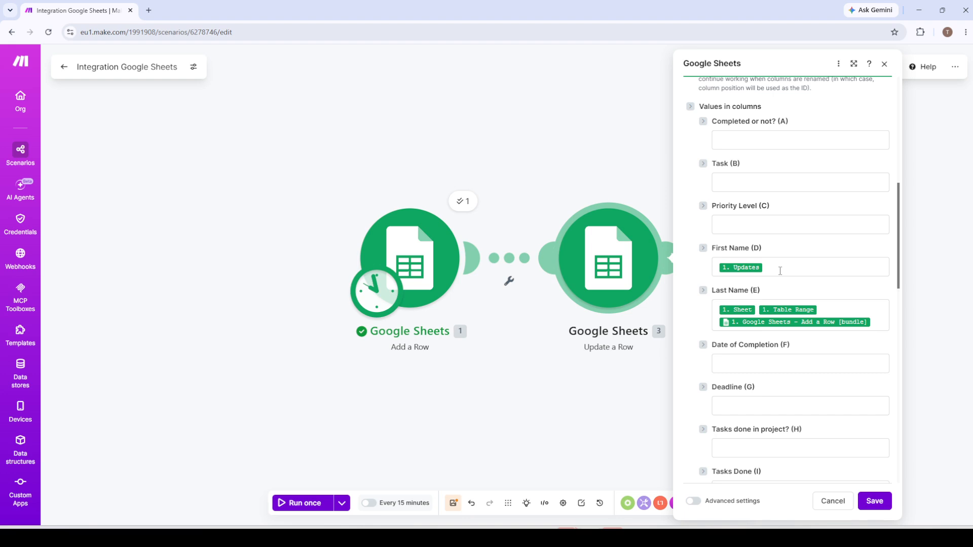
- Replace the Updates item in First Name (D) with Table Range followed by the Google Sheets - Add a Row [bundle] item
{"action": "left_click", "coordinate": [779, 271]}
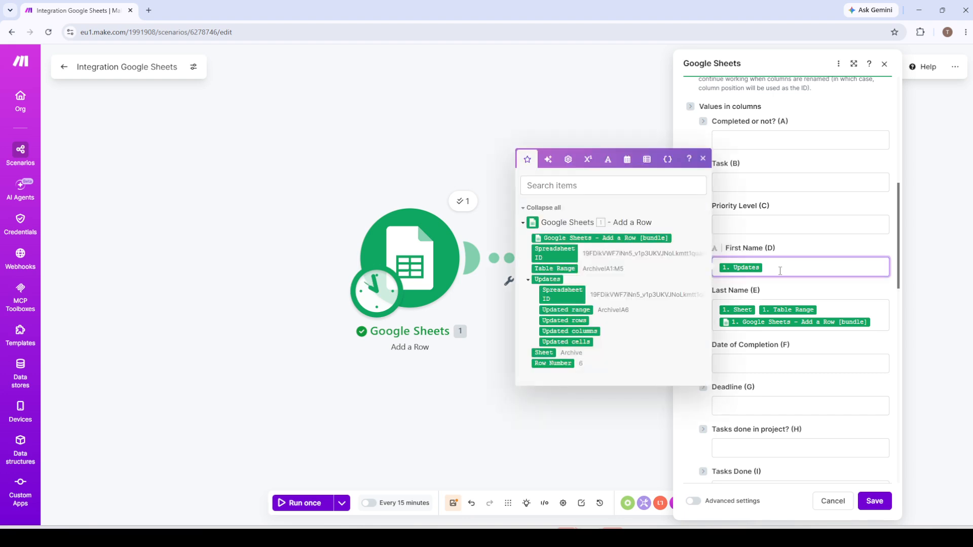
{"action": "key", "text": "BackSpace"}
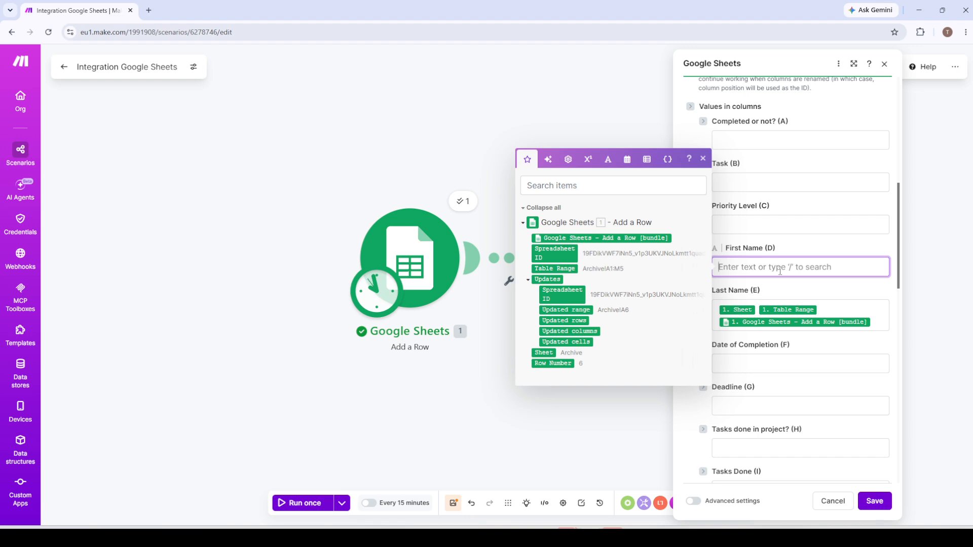
{"action": "left_click", "coordinate": [543, 268]}
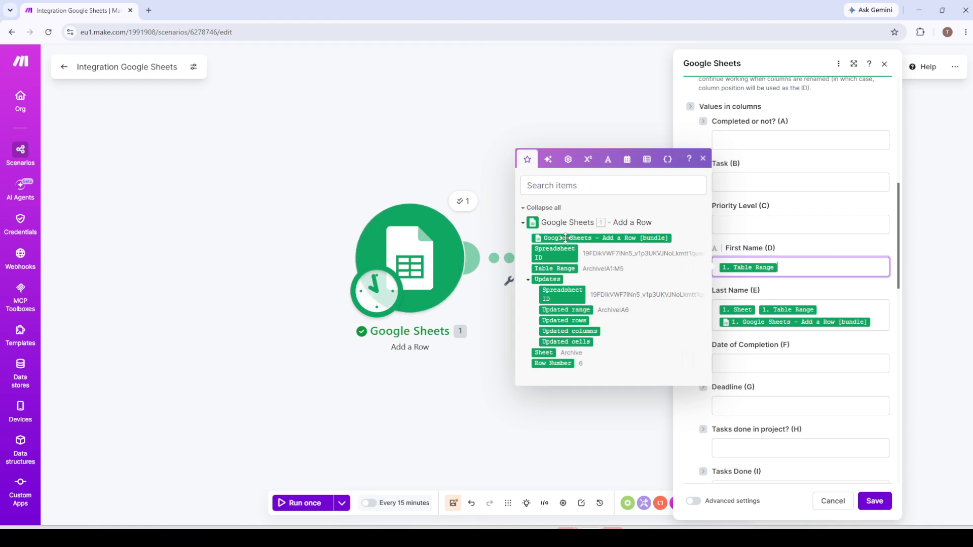
{"action": "left_click_drag", "start_coordinate": [561, 237], "coordinate": [804, 282]}
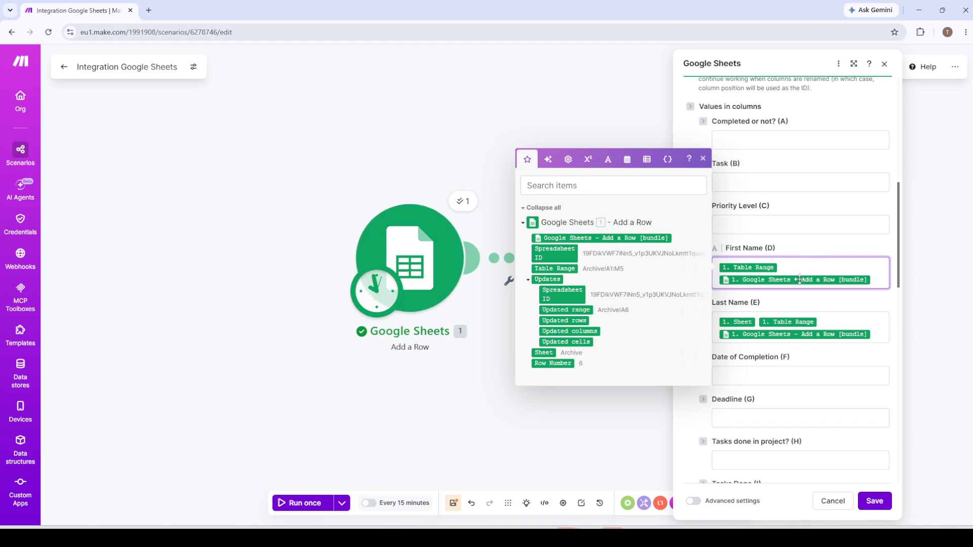
- Clear First Name (D) and map only the Google Sheets - Add a Row [bundle] item to it
{"action": "key", "text": "BackSpace"}
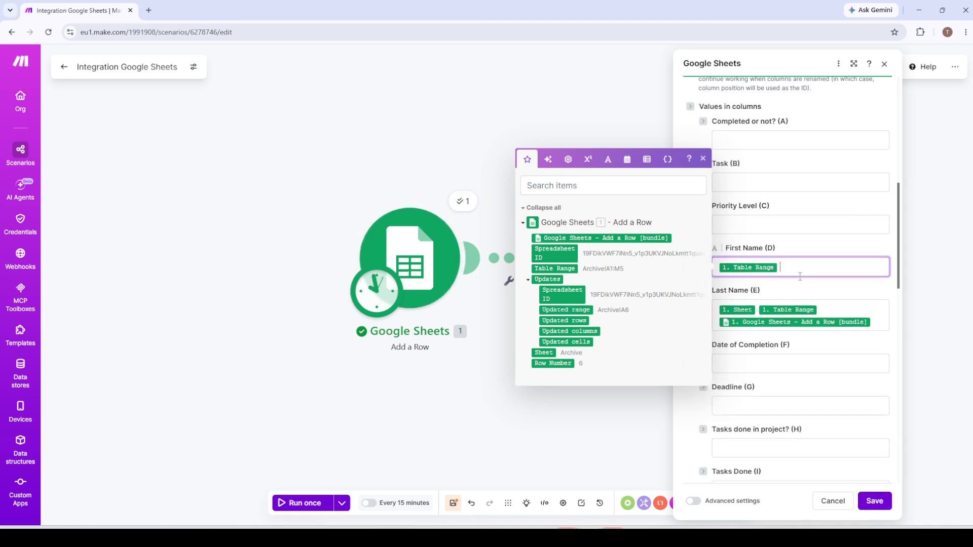
{"action": "key", "text": "BackSpace"}
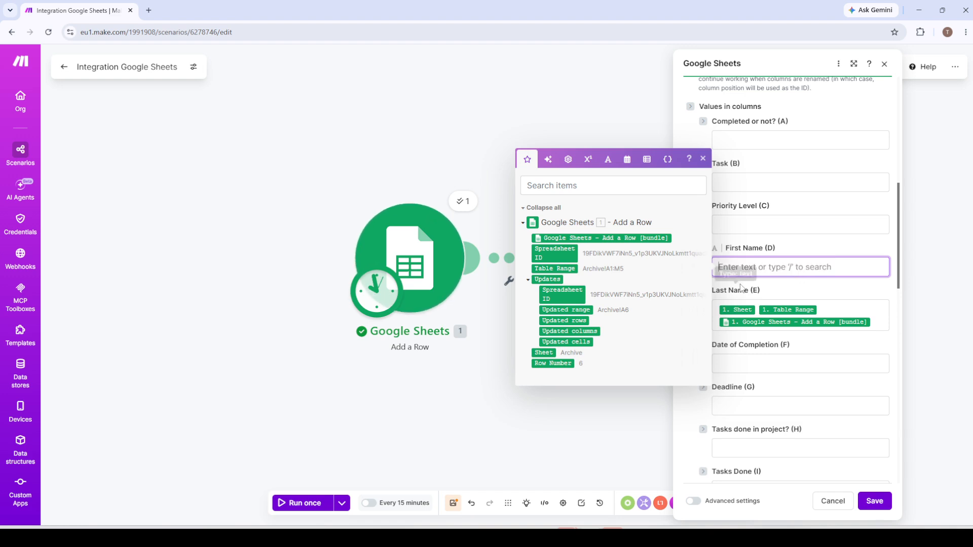
{"action": "left_click_drag", "start_coordinate": [564, 245], "coordinate": [735, 271]}
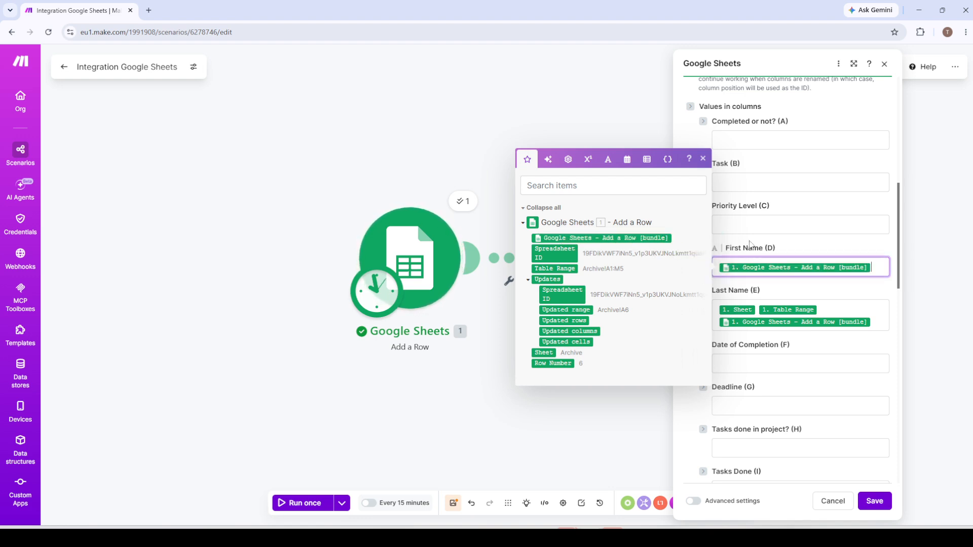
{"action": "left_click", "coordinate": [821, 293]}
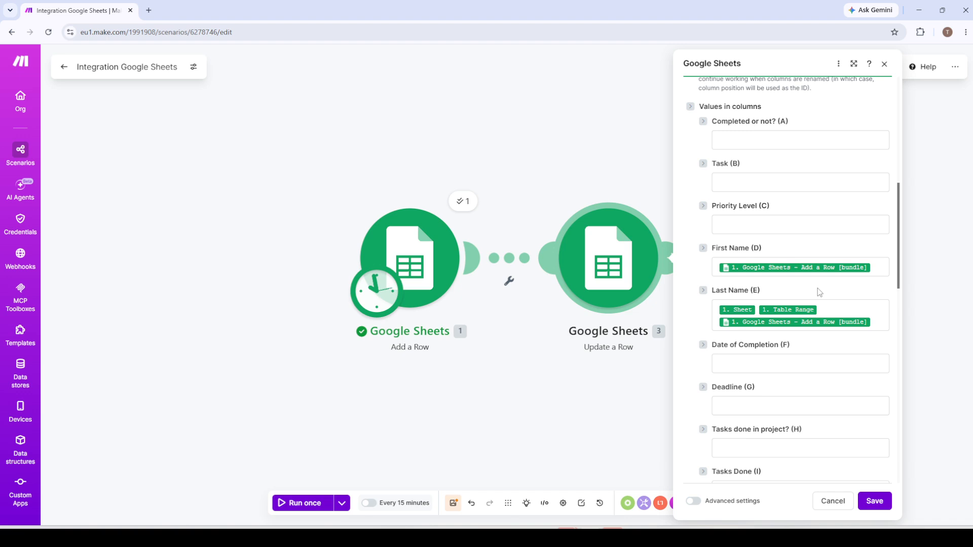
- Remove all mapped items from Last Name (E) and save the Update a Row module
{"action": "left_click", "coordinate": [833, 310]}
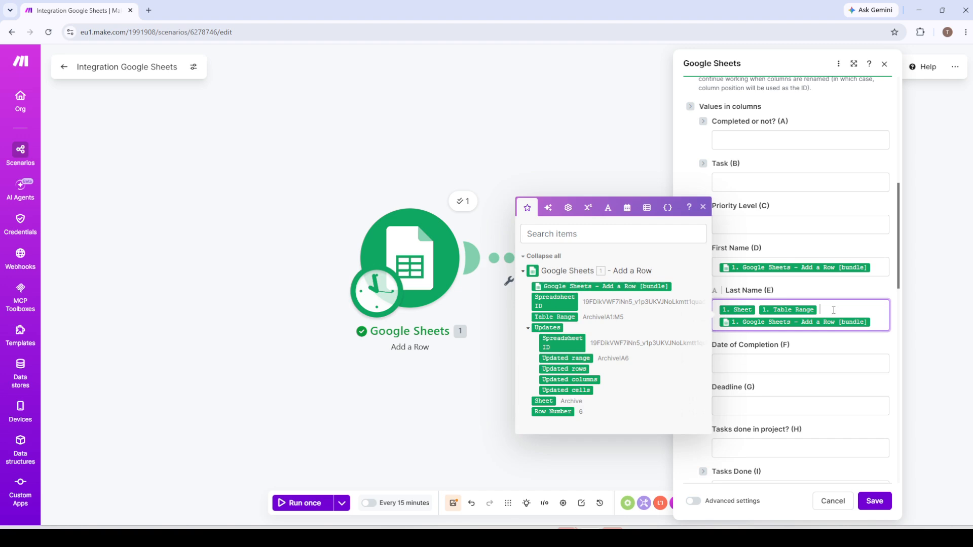
{"action": "key", "text": "ctrl+a"}
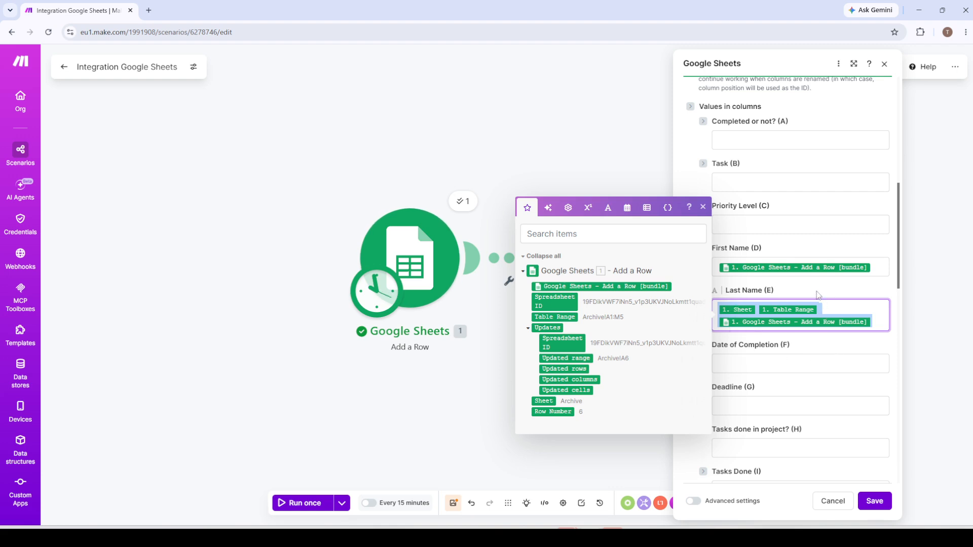
{"action": "key", "text": "BackSpace"}
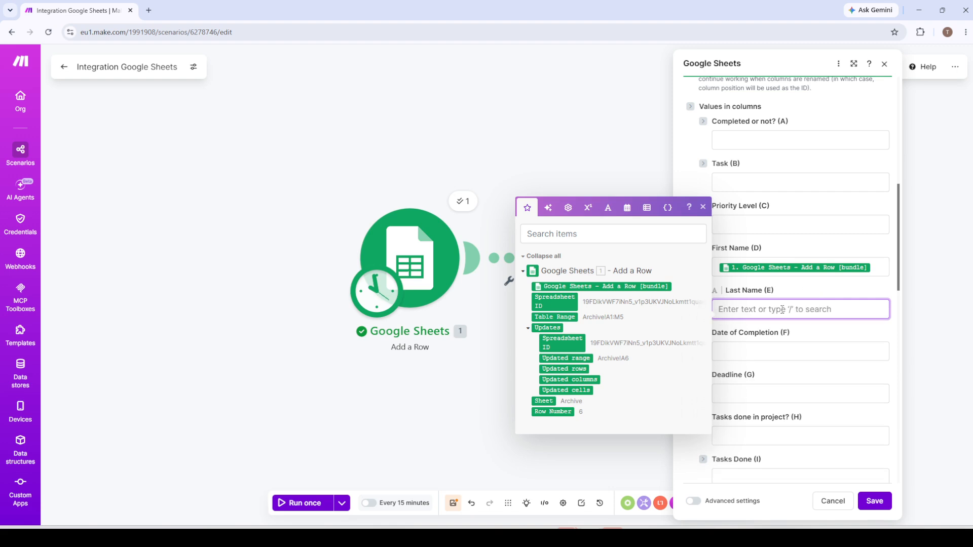
{"action": "left_click", "coordinate": [807, 295]}
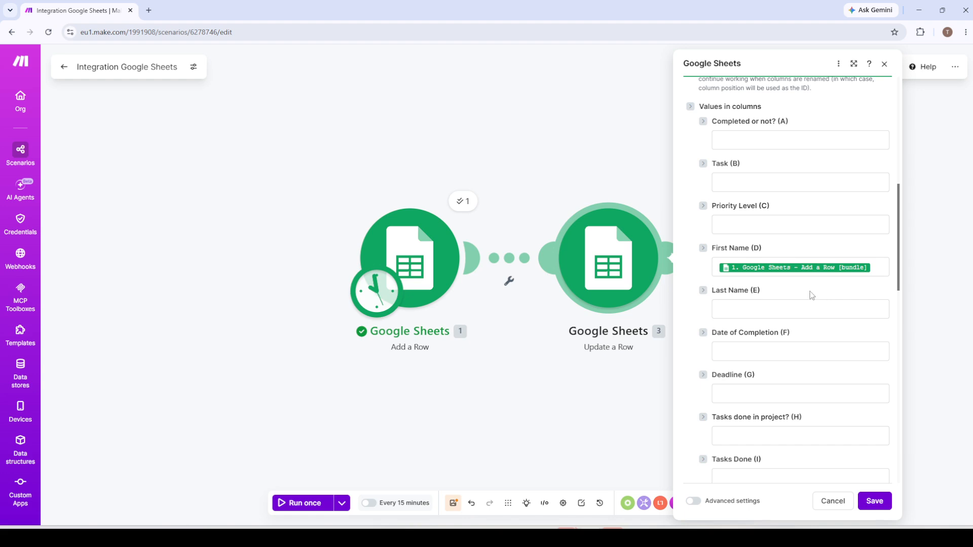
{"action": "left_click", "coordinate": [880, 503]}
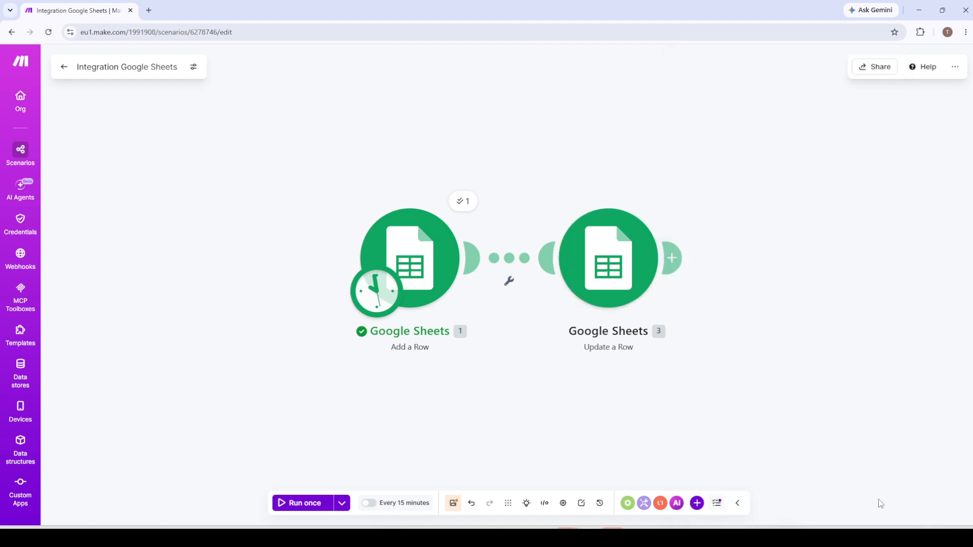